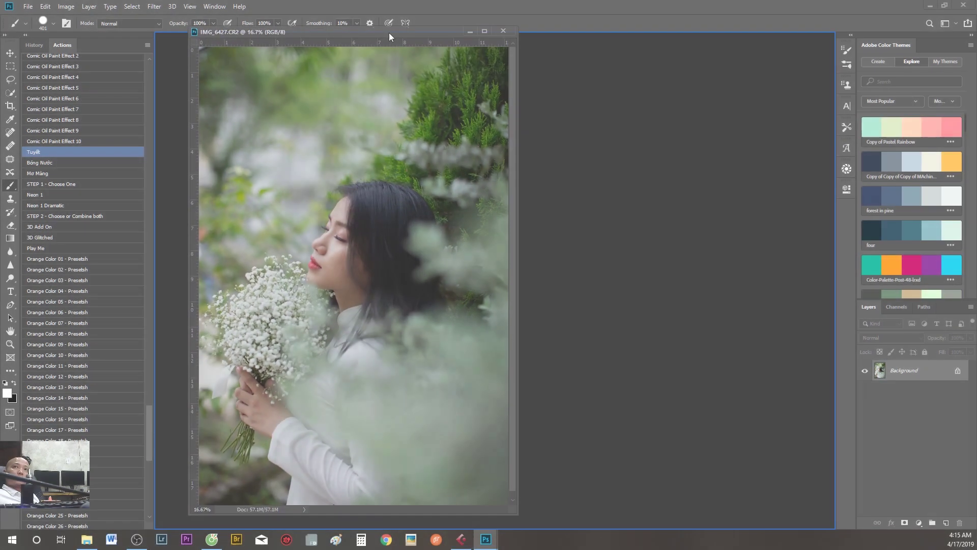
- Convert the portrait to Lab Color mode and show its Lightness, a and b channels
left_click_drag(359, 44, 389, 33)
left_click(66, 6)
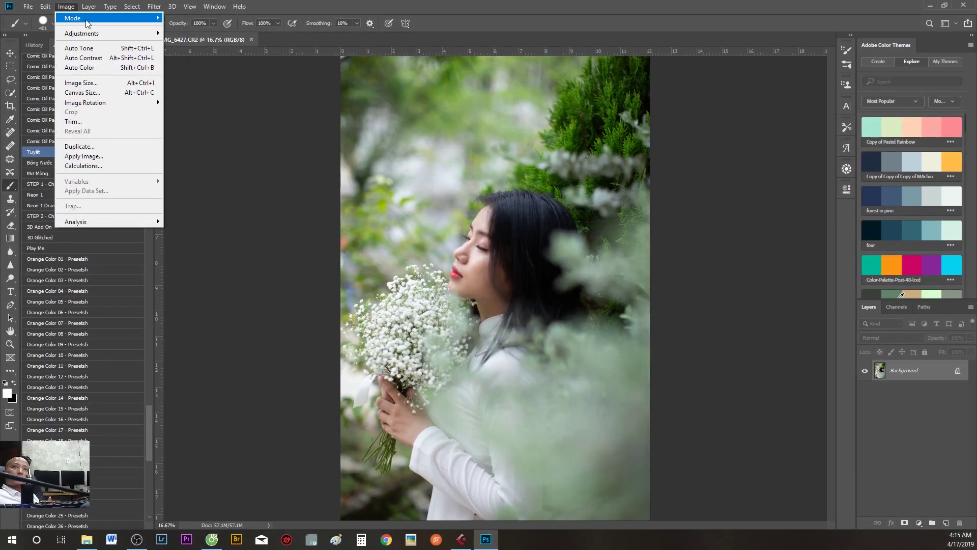
mouse_move(72, 17)
left_click(184, 75)
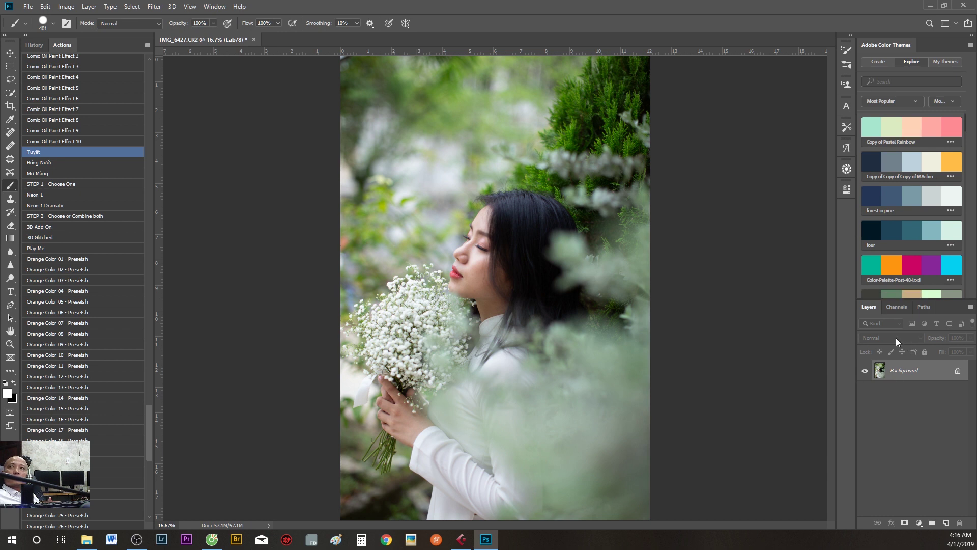
left_click(889, 309)
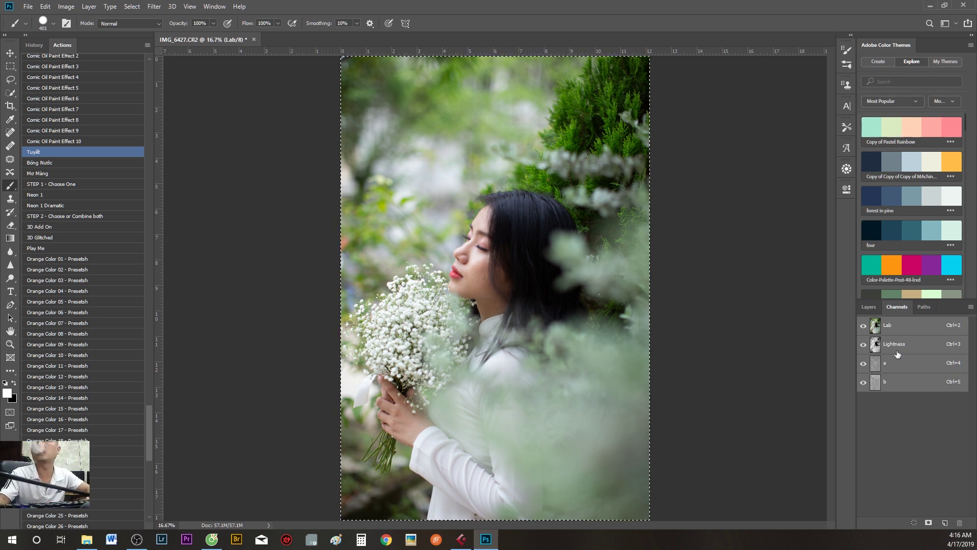
- Preview the a and b channels individually, then return to the Lab composite view
left_click(900, 370)
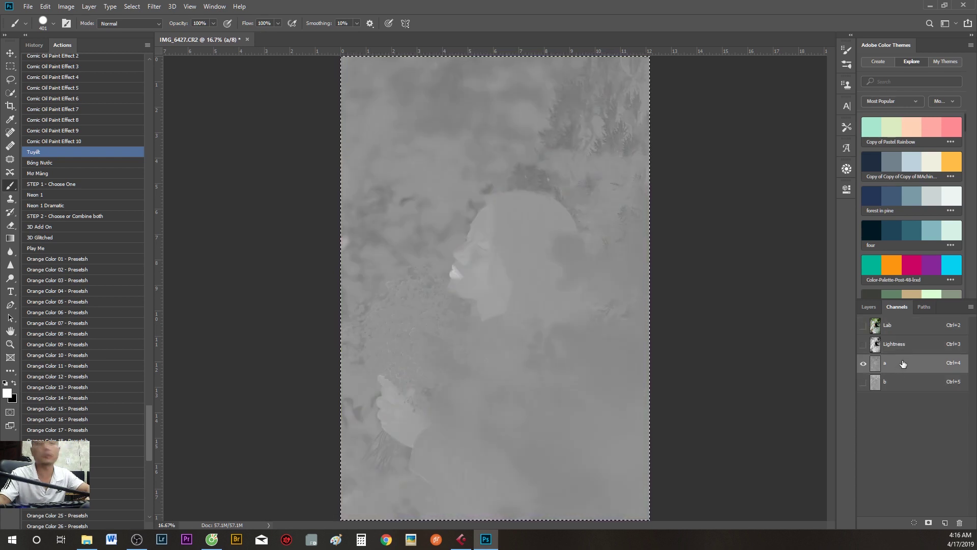
left_click(909, 383)
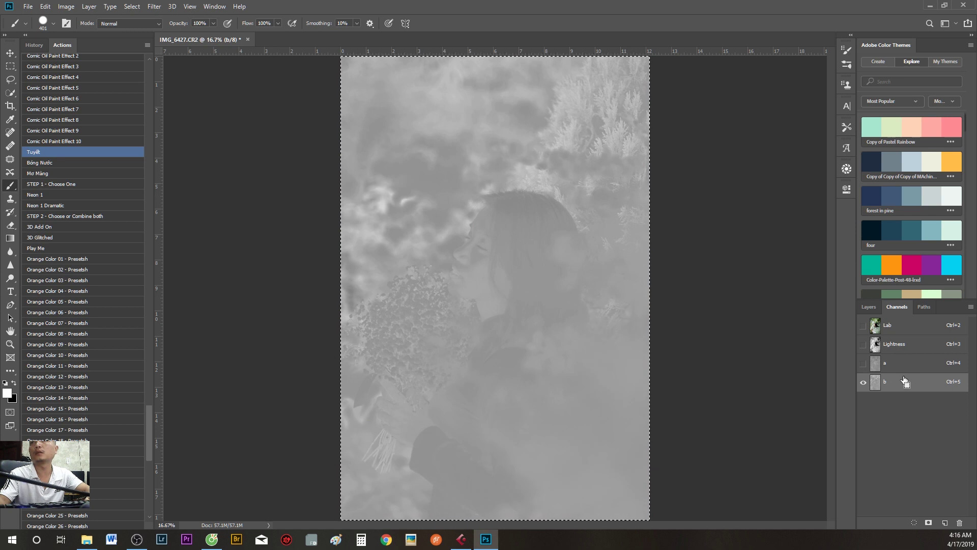
left_click(891, 328)
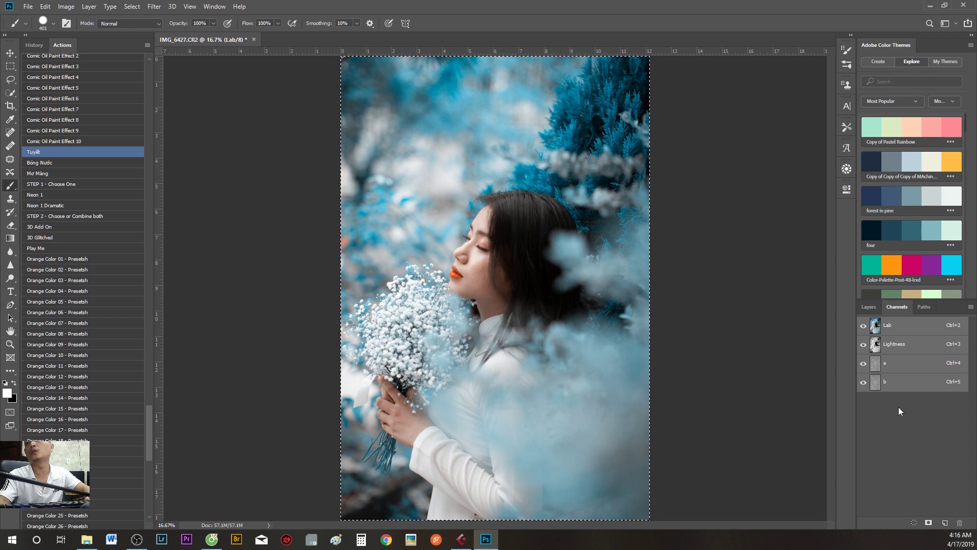
mouse_move(906, 388)
left_mouse_down()
mouse_move(905, 376)
mouse_move(900, 388)
left_mouse_up()
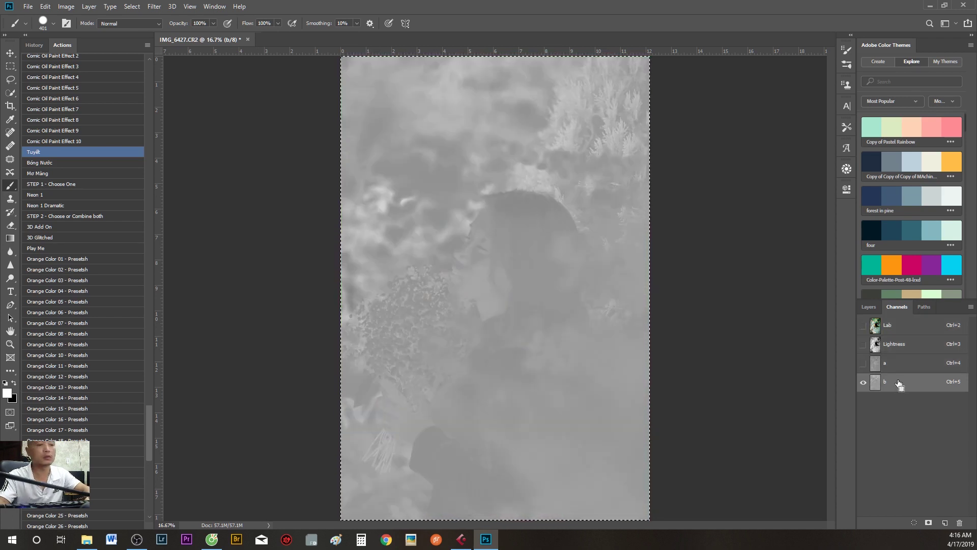
left_click(899, 366)
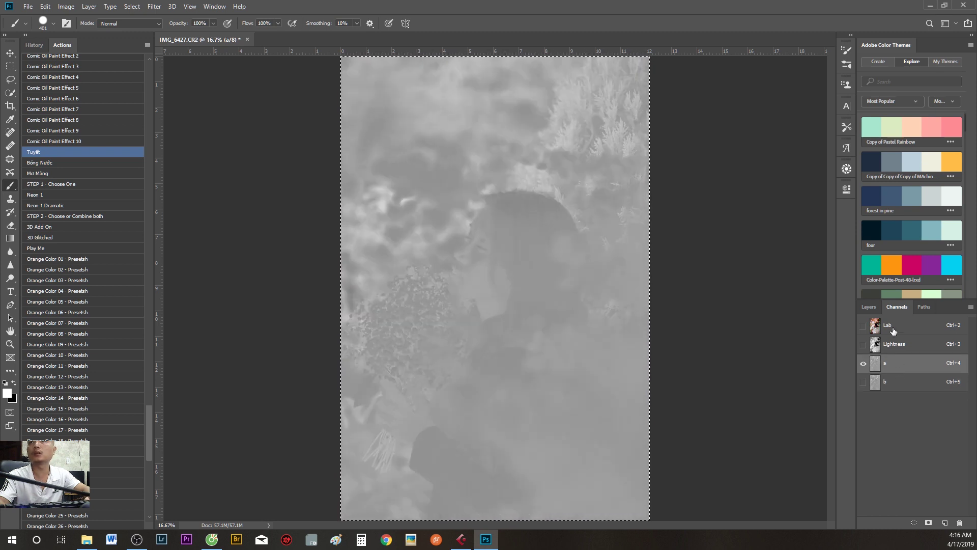
left_click(892, 329)
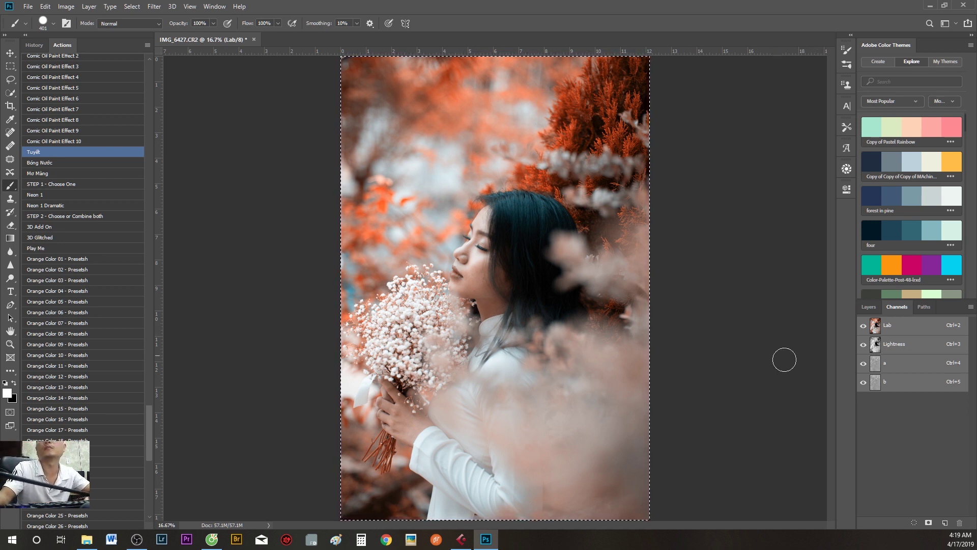
- Return to the layers and convert the orange-toned portrait back to RGB Color
left_click(870, 307)
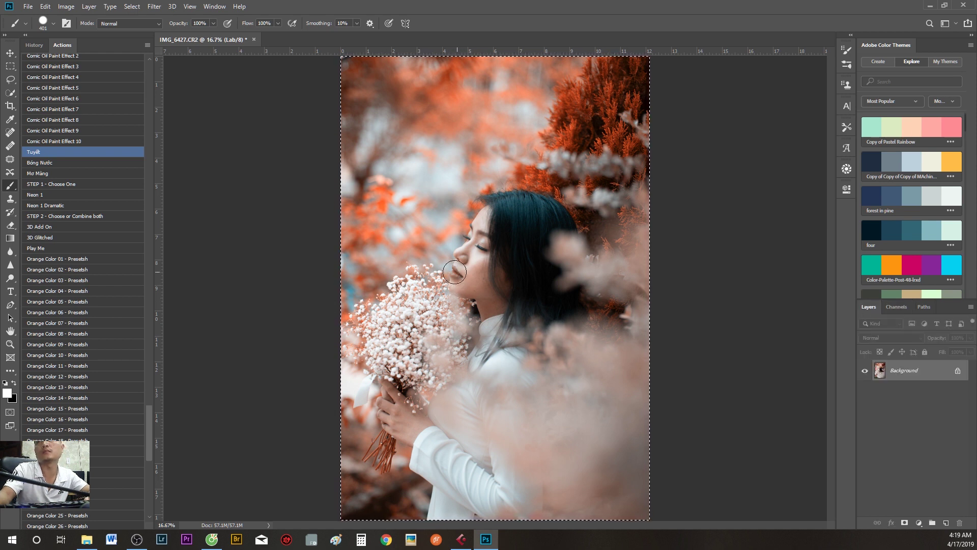
key("ctrl+plus")
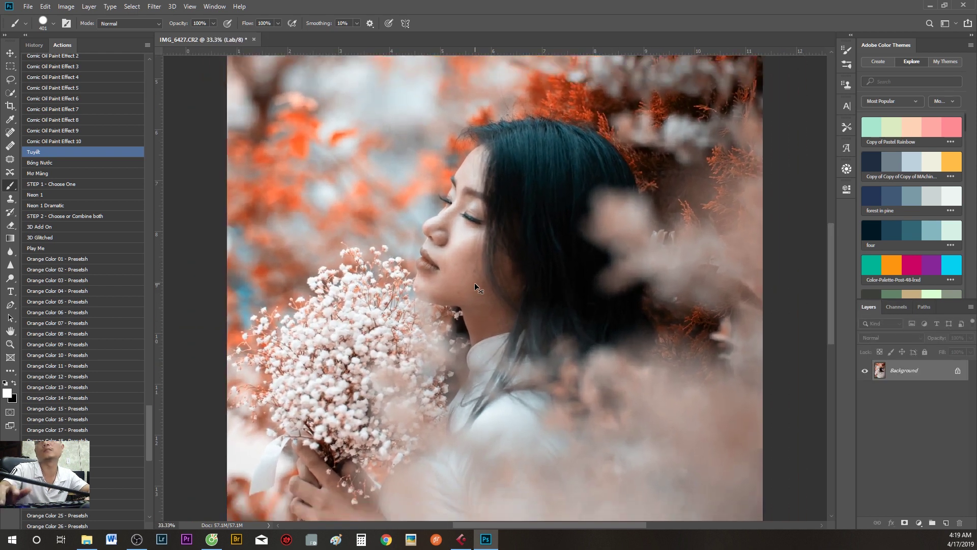
key("ctrl+minus")
key("ctrl+minus")
key("ctrl+minus")
key("ctrl+plus")
key("ctrl+plus")
key("ctrl+a")
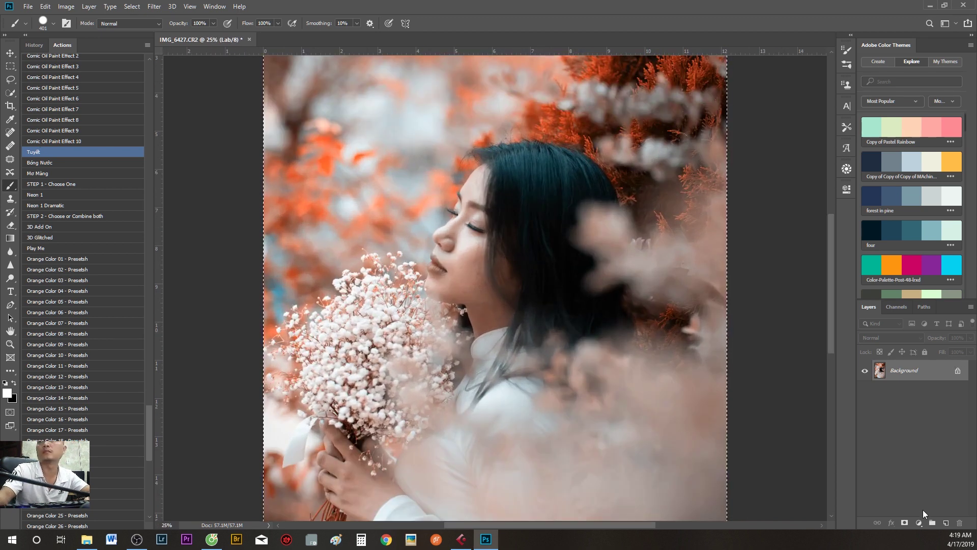
left_click(66, 6)
mouse_move(107, 17)
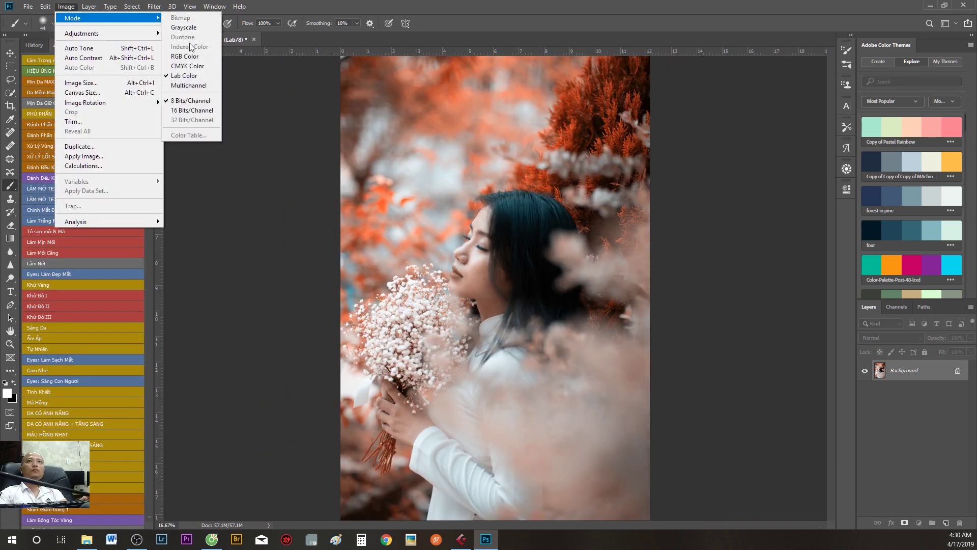
left_click(186, 56)
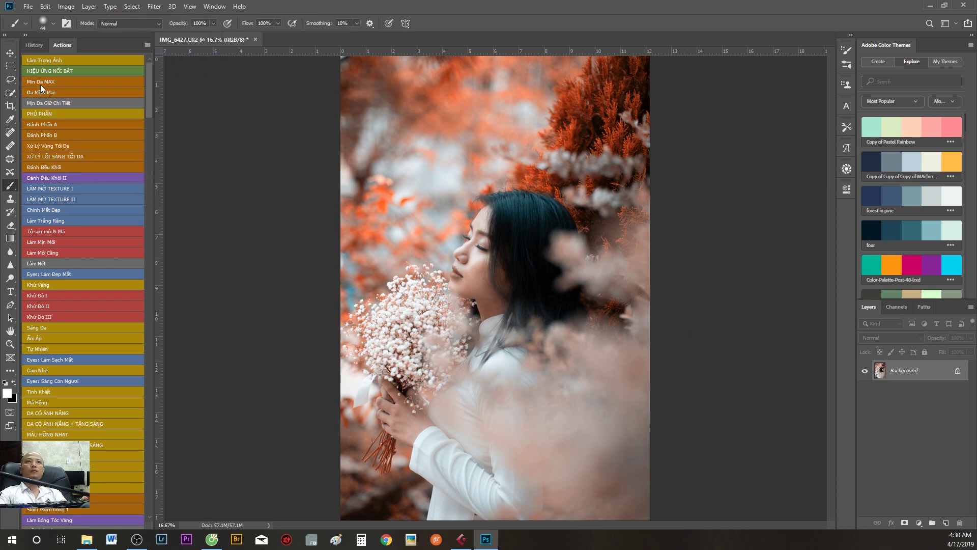
- Run the lips & cheeks action and paint the Rosy Lips tint over the lips
left_click(46, 231)
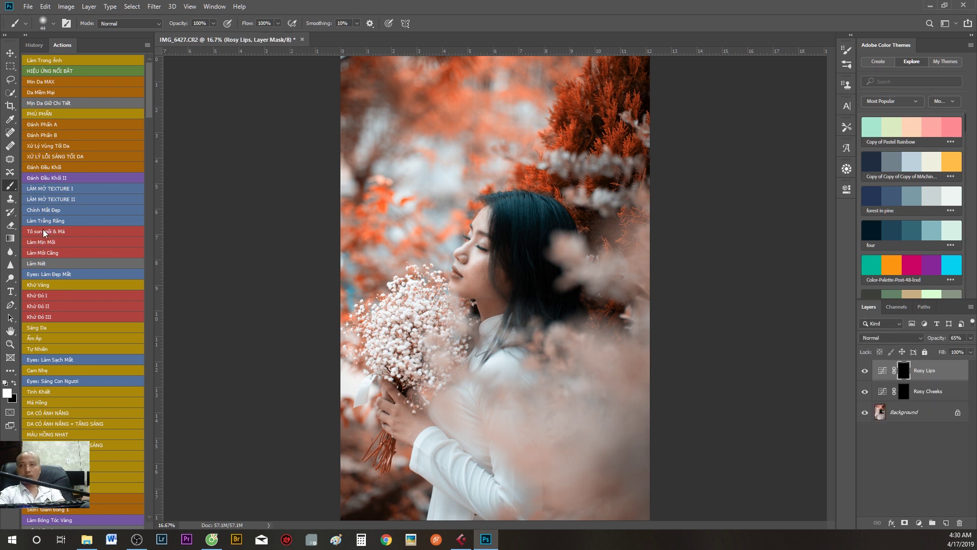
scroll(570, 286, "up", 3)
scroll(570, 286, "up", 3)
scroll(570, 286, "up", 2)
scroll(587, 294, "down", 2)
mouse_move(367, 154)
left_mouse_down()
mouse_move(469, 273)
mouse_move(377, 237)
mouse_move(359, 239)
mouse_move(352, 255)
mouse_move(364, 271)
mouse_move(357, 263)
mouse_move(473, 272)
left_mouse_up()
key("ctrl+minus")
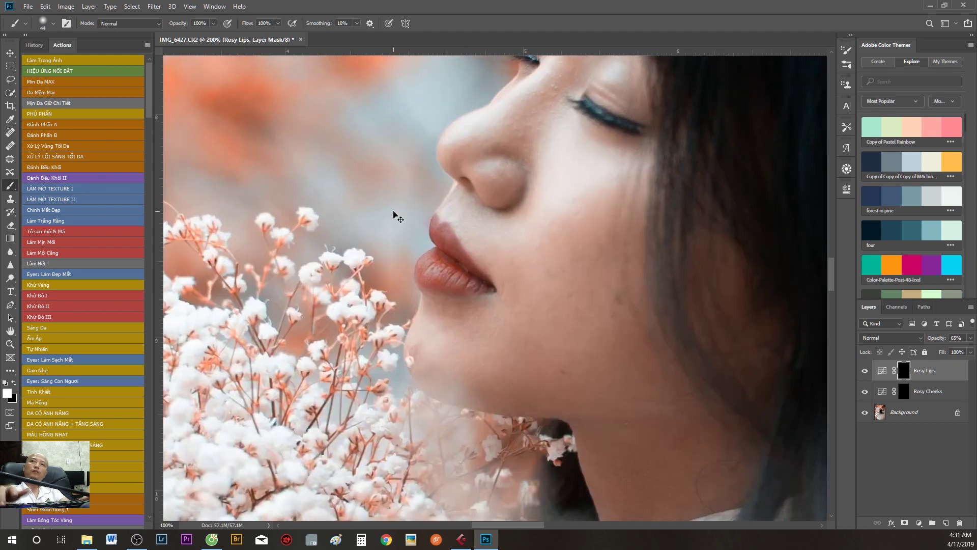
key("ctrl+minus")
key("ctrl+minus")
key("ctrl+minus")
key("ctrl+minus")
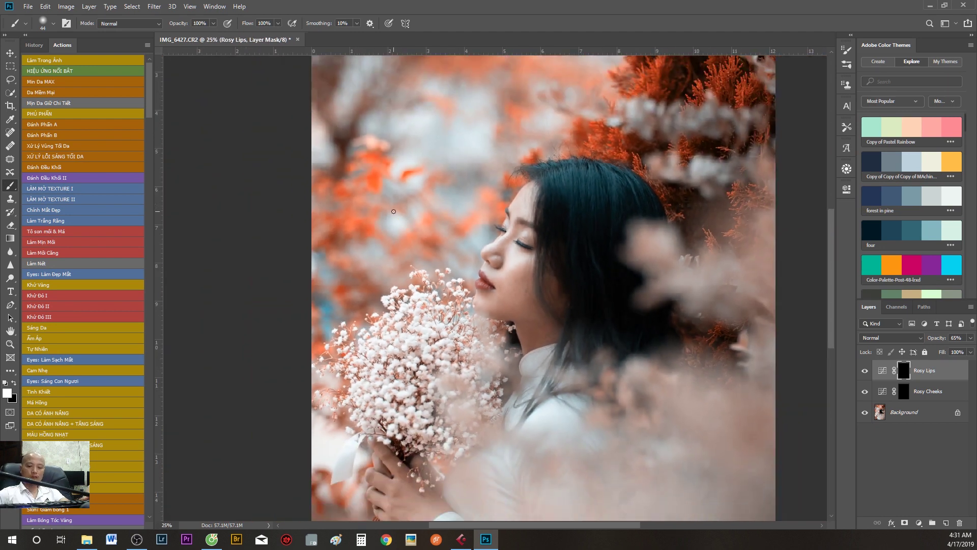
- Compare the Rosy Lips tint, then add a Selective Color layer reducing cyan in the Reds
left_click(864, 371)
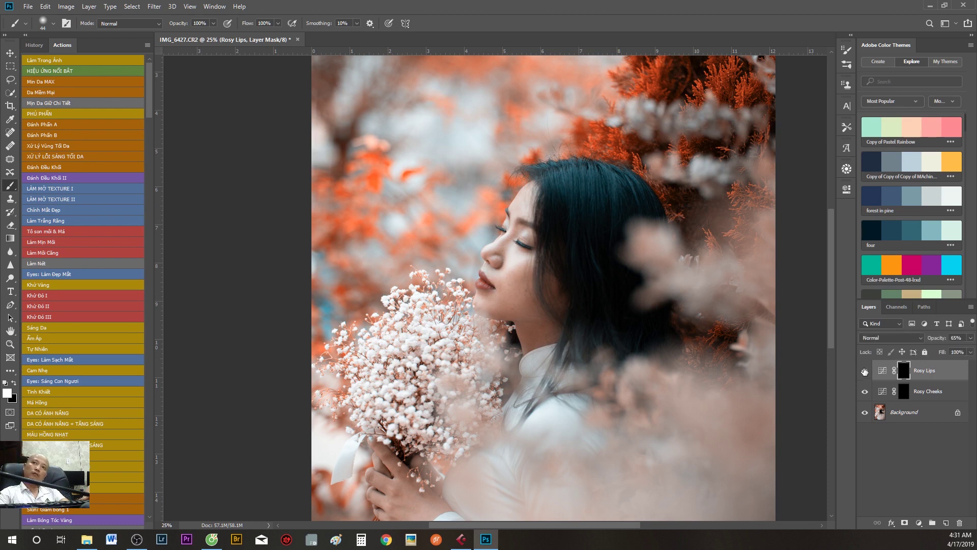
left_click(919, 522)
mouse_move(776, 251)
left_mouse_down()
mouse_move(738, 251)
mouse_move(805, 270)
mouse_move(764, 268)
left_mouse_up()
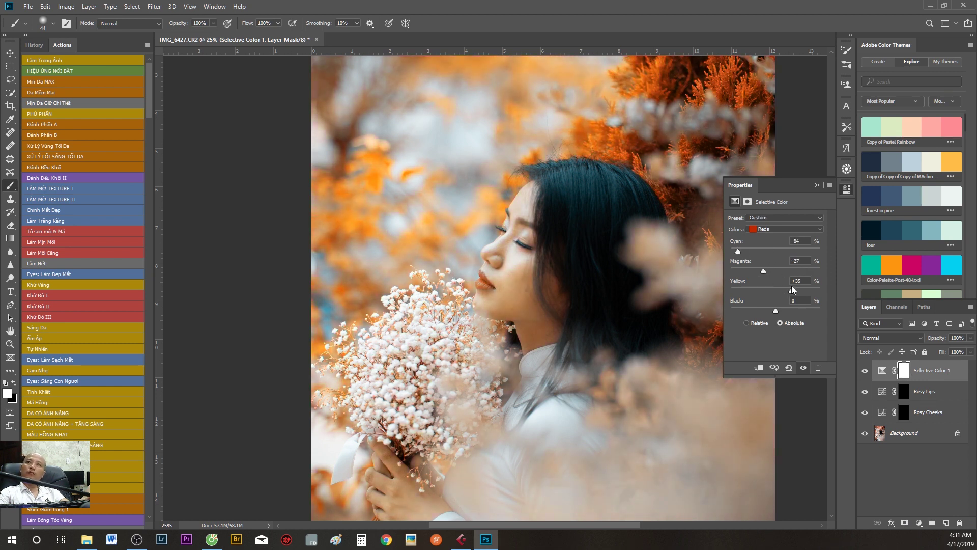
- Lighten the red-orange tones slightly with the Reds black slider
left_click_drag(775, 308, 772, 311)
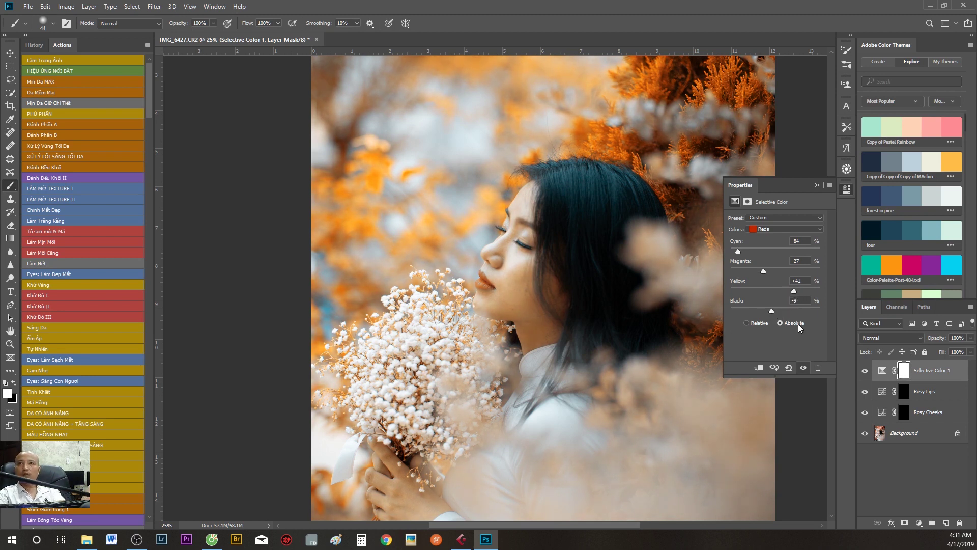
key("ctrl+plus")
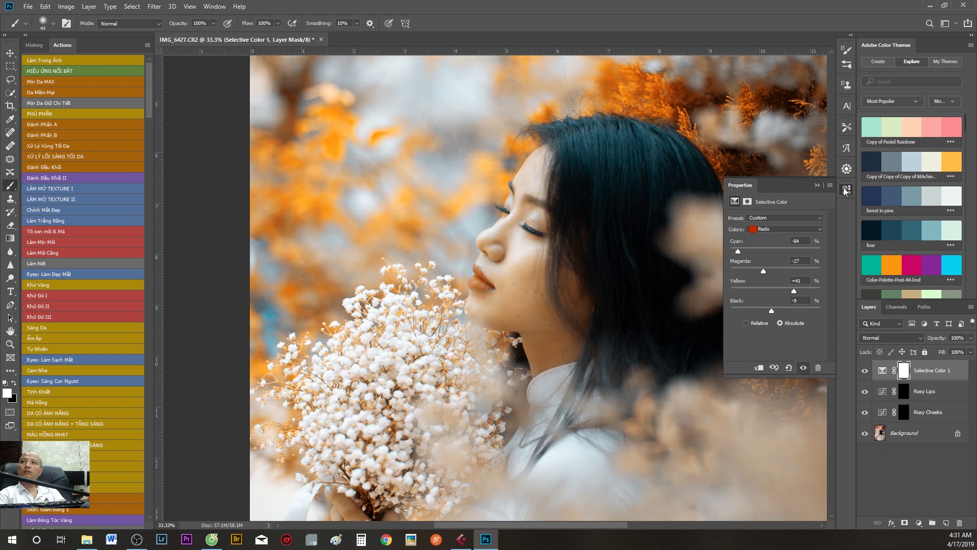
left_click(847, 189)
key("ctrl+minus")
key("ctrl+minus")
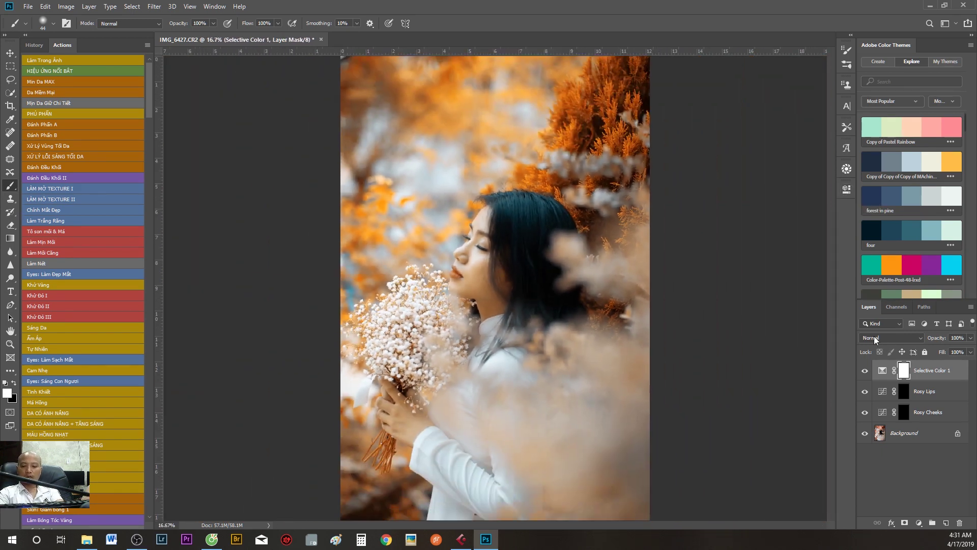
- In Selective Color Yellows, remove all cyan, add full magenta, zero yellow, and lighten
double_click(883, 371)
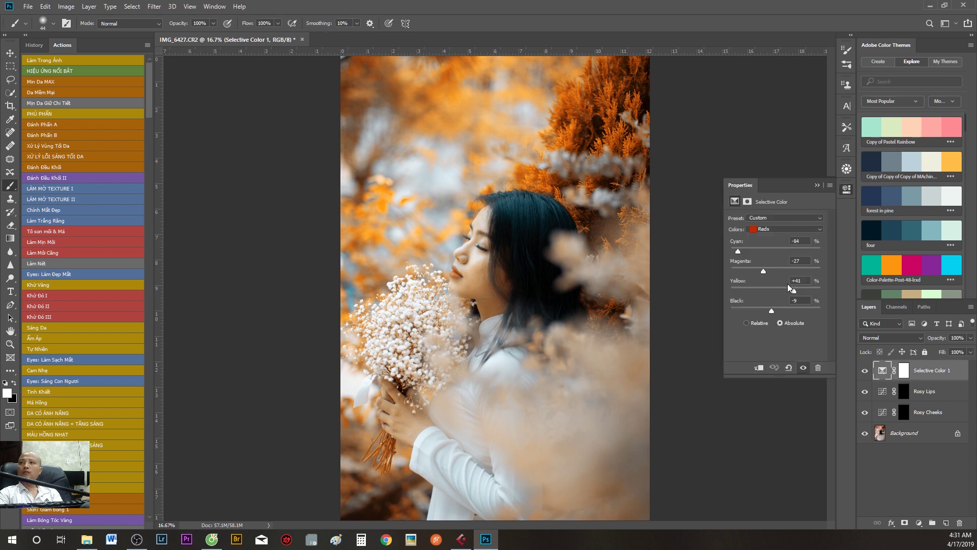
left_click(769, 228)
left_click(774, 247)
left_click(776, 229)
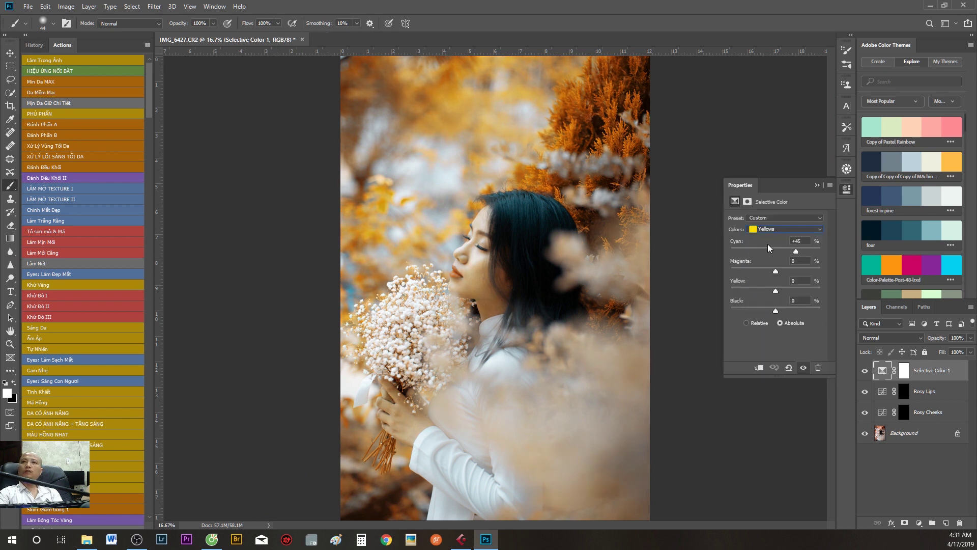
left_click_drag(747, 247, 696, 237)
left_click_drag(776, 271, 826, 264)
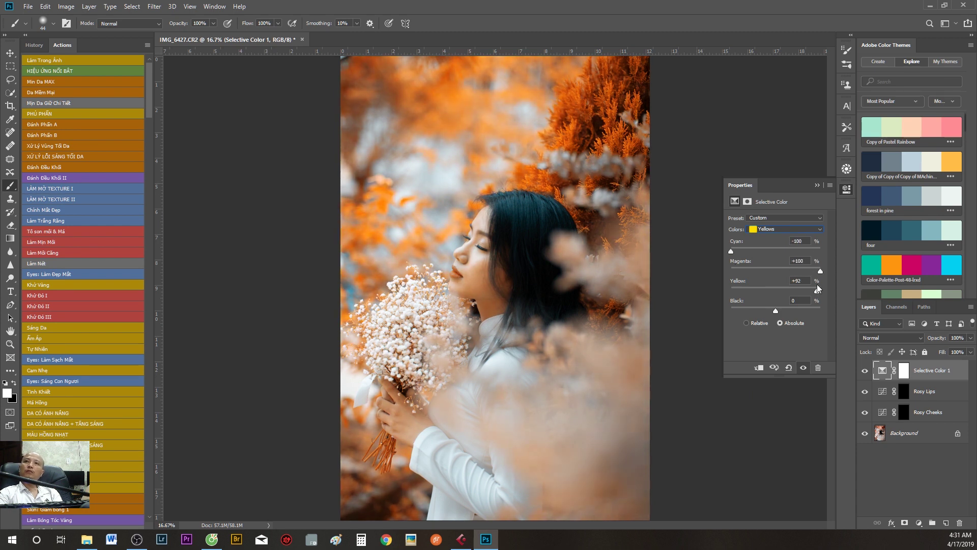
left_click_drag(732, 280, 768, 283)
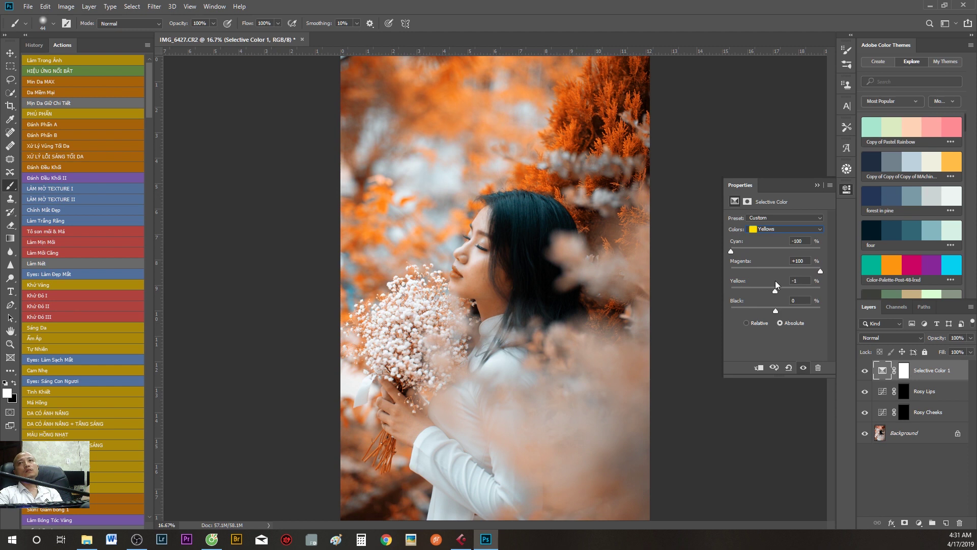
mouse_move(770, 310)
left_mouse_down()
mouse_move(752, 305)
mouse_move(796, 305)
mouse_move(739, 305)
mouse_move(771, 302)
left_mouse_up()
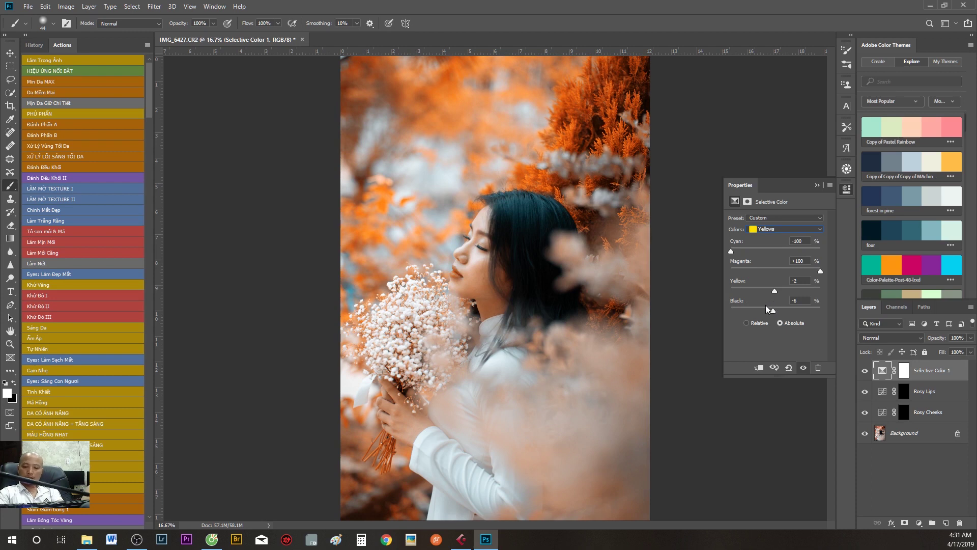
- Flatten all layers into a single Background and start saving a separate copy
key("ctrl+shift+e")
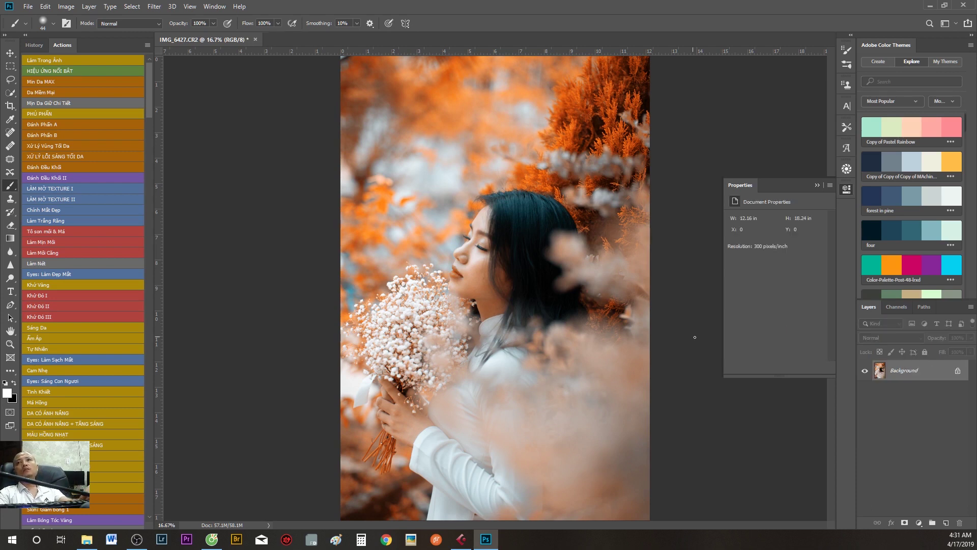
left_click(848, 188)
key("ctrl+shift+s")
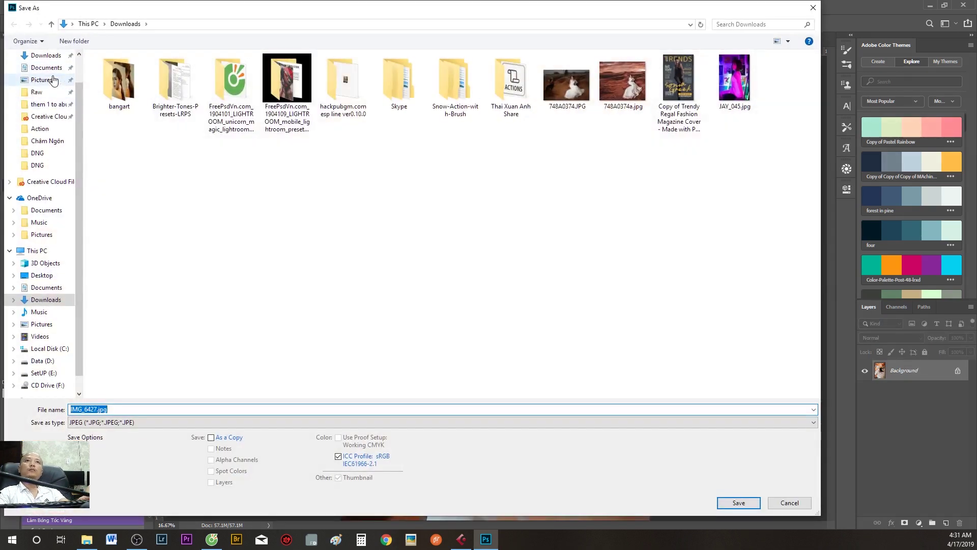
- Save the orange version as IMG_6427.jpg on the Desktop, accepting the JPEG options
left_click(41, 75)
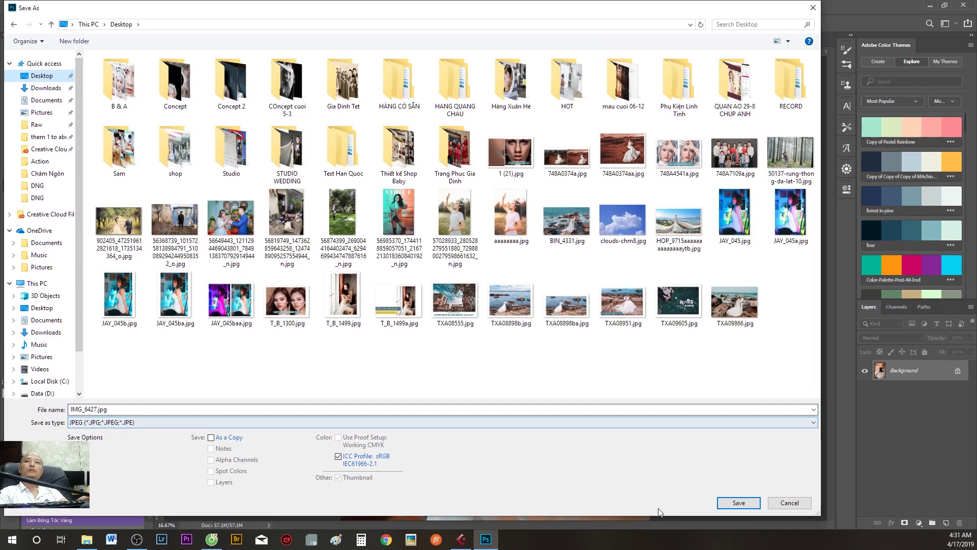
left_click(739, 502)
left_click(466, 222)
key("b")
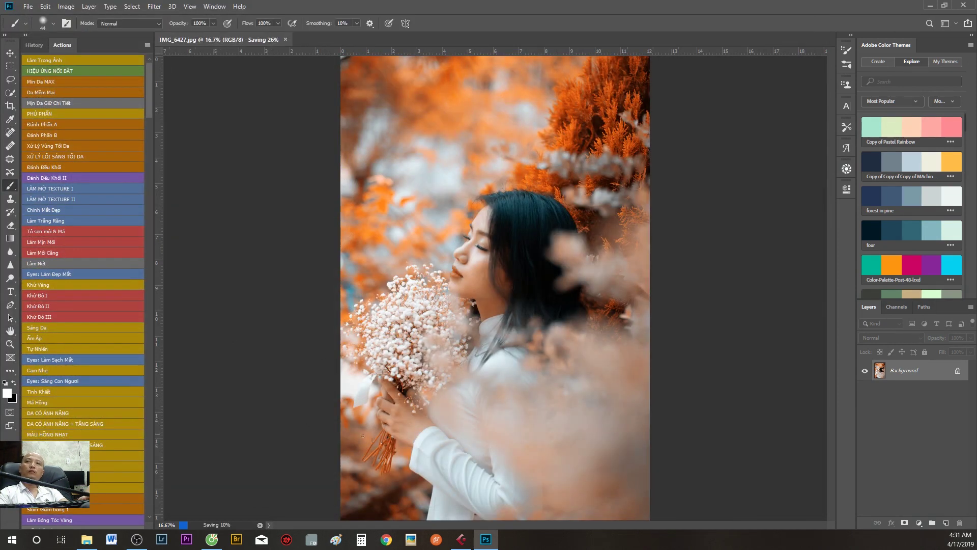
key("ctrl+minus")
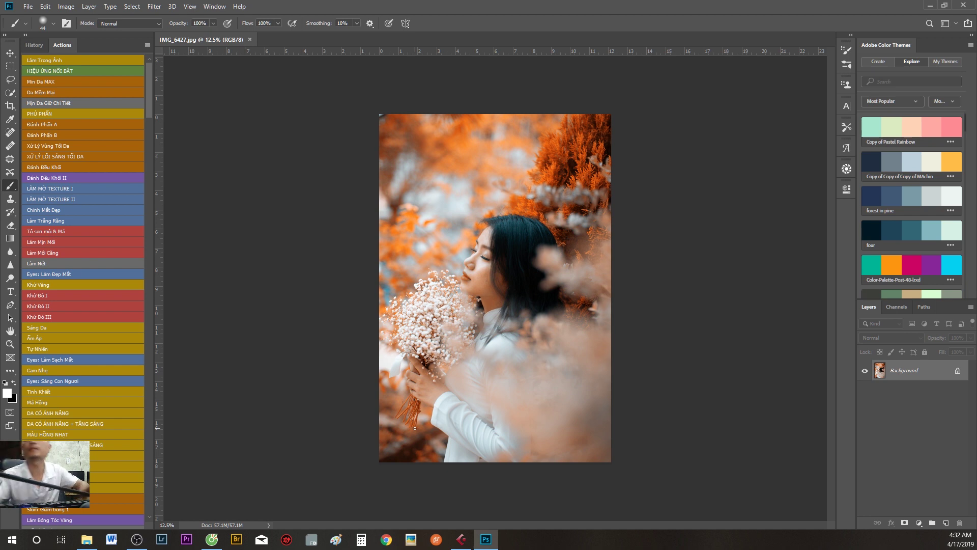
- Revert to the original CR2 snapshot in History and convert it to Lab Color
left_click(35, 45)
left_click(59, 63)
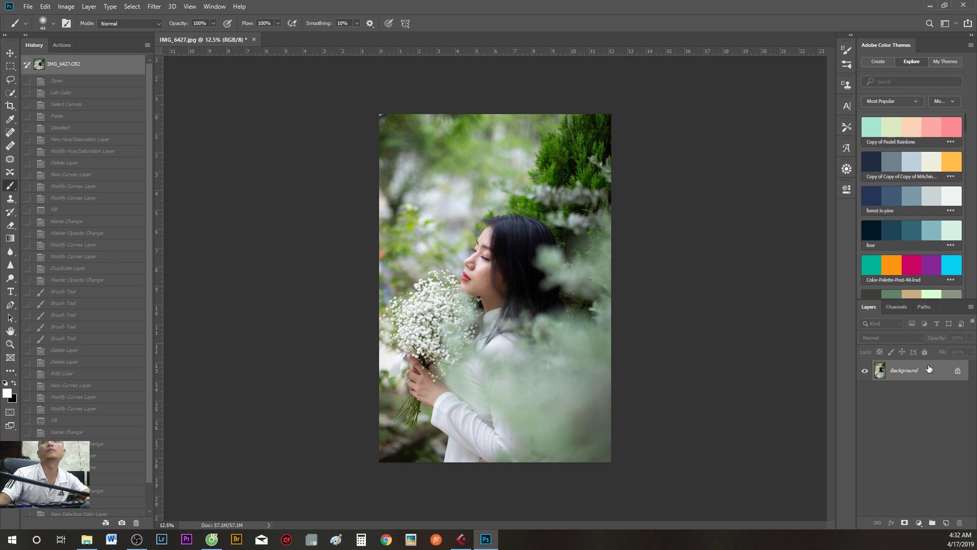
left_click(66, 6)
mouse_move(84, 17)
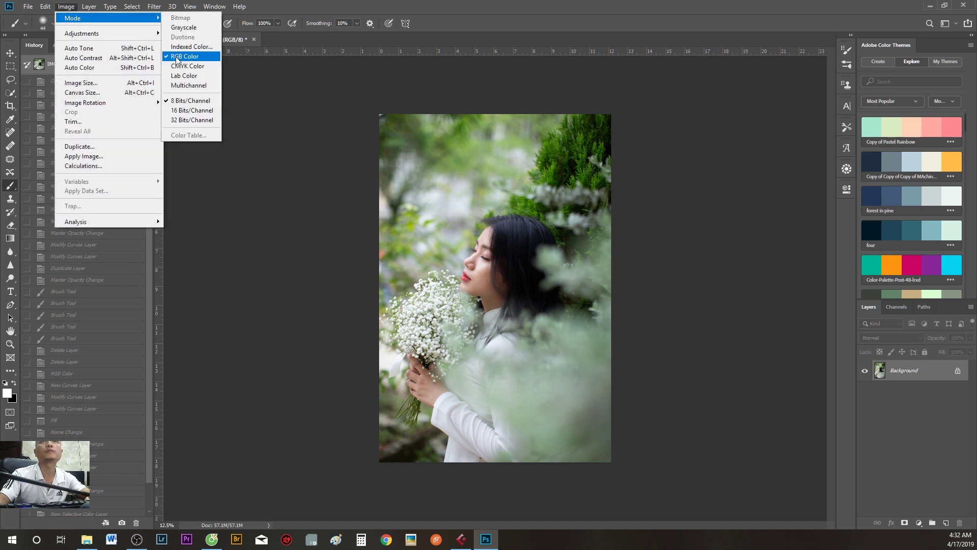
left_click(182, 75)
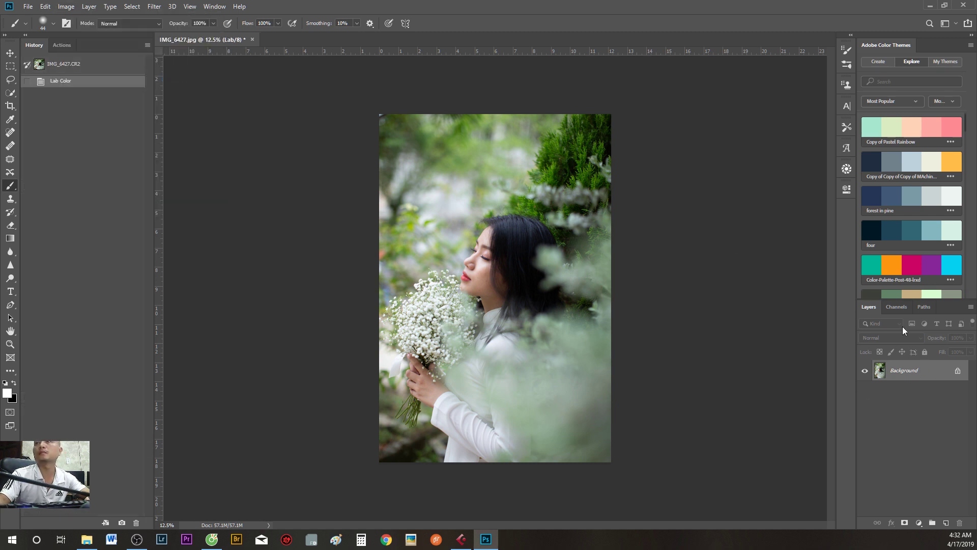
- Select all and paste the a channel into the b channel for teal-blue foliage
left_click(896, 306)
key("ctrl+a")
left_click(897, 367)
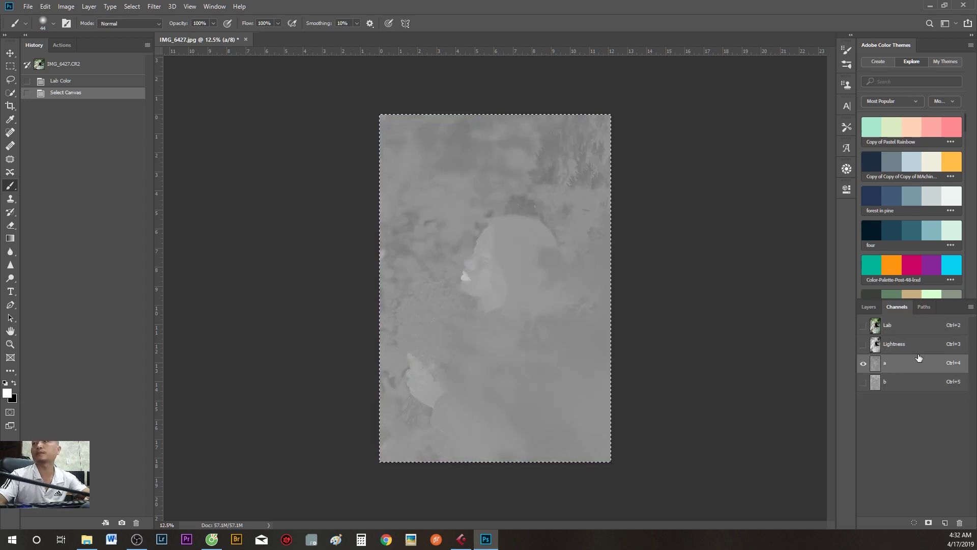
left_click(916, 382)
key("ctrl+v")
left_click(908, 328)
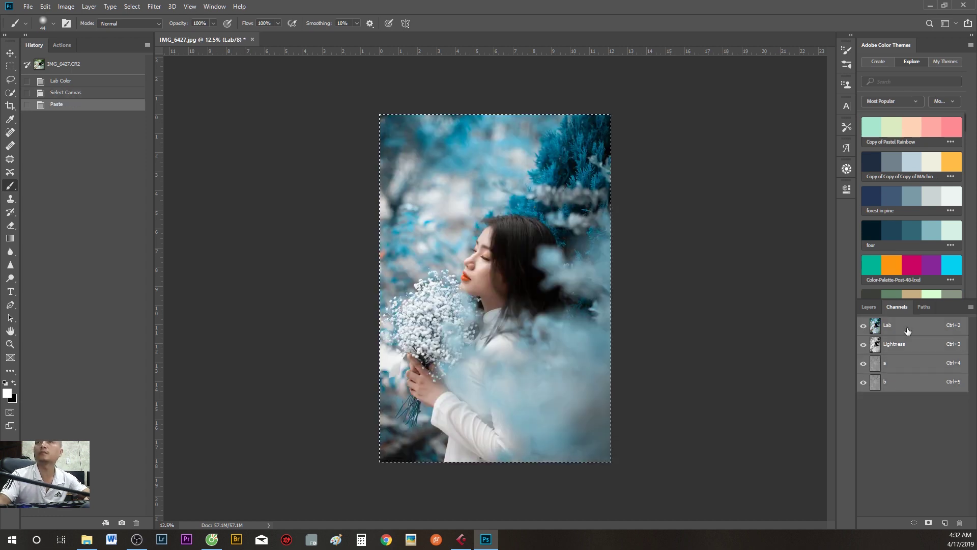
left_click(869, 306)
left_click(919, 523)
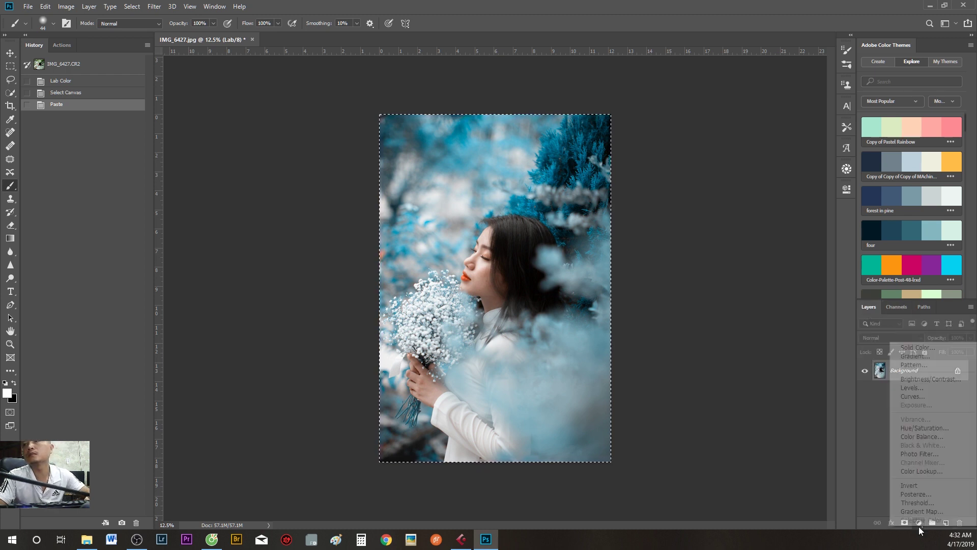
- Convert the teal-blue portrait from Lab back to RGB Color
left_click(43, 7)
left_click(66, 6)
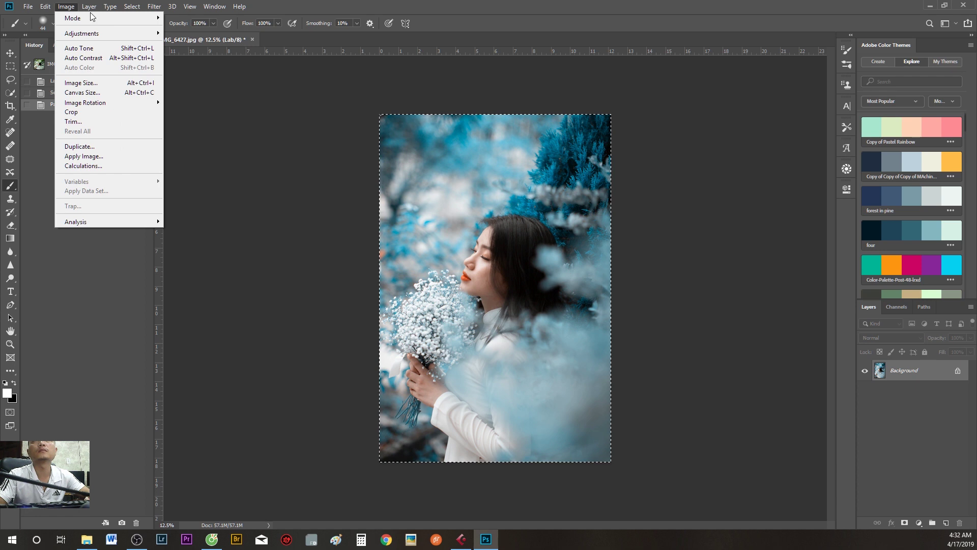
mouse_move(72, 17)
left_click(183, 57)
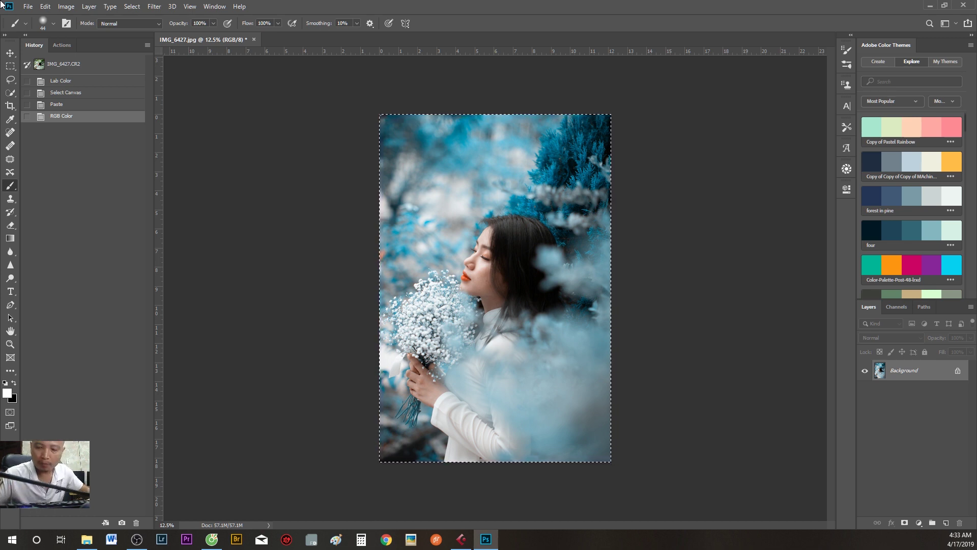
key("alt+Tab")
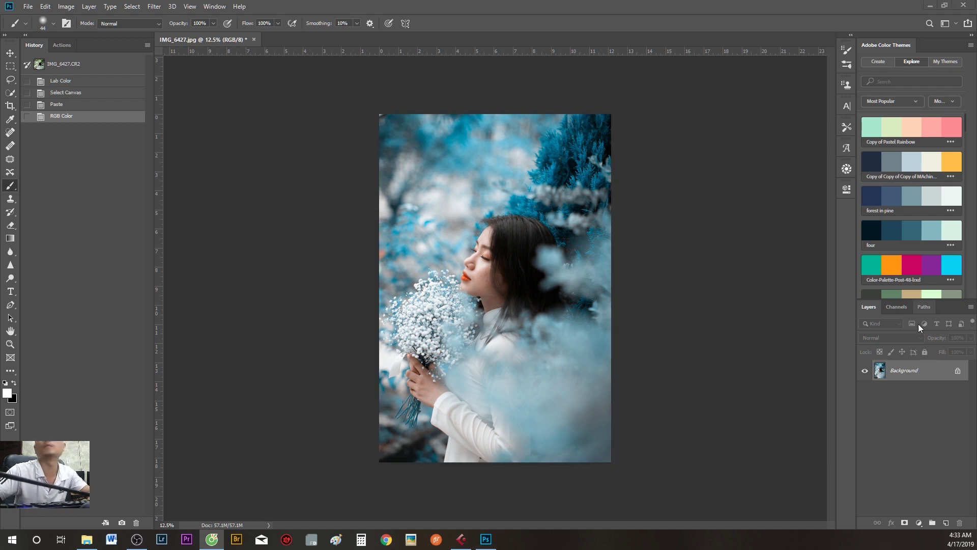
- Add a Selective Color layer reducing cyan and black in the Reds to brighten skin
left_click(932, 517)
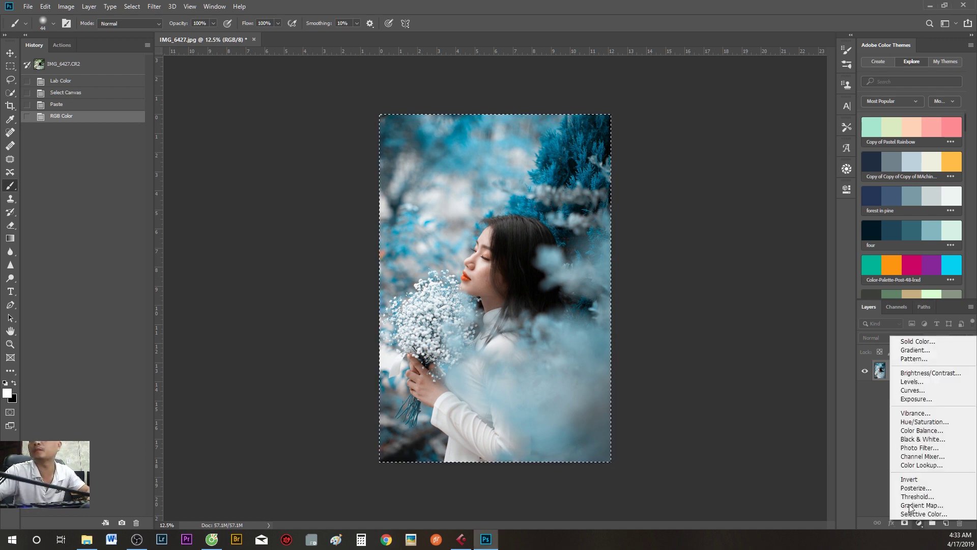
left_click(924, 515)
left_click(784, 229)
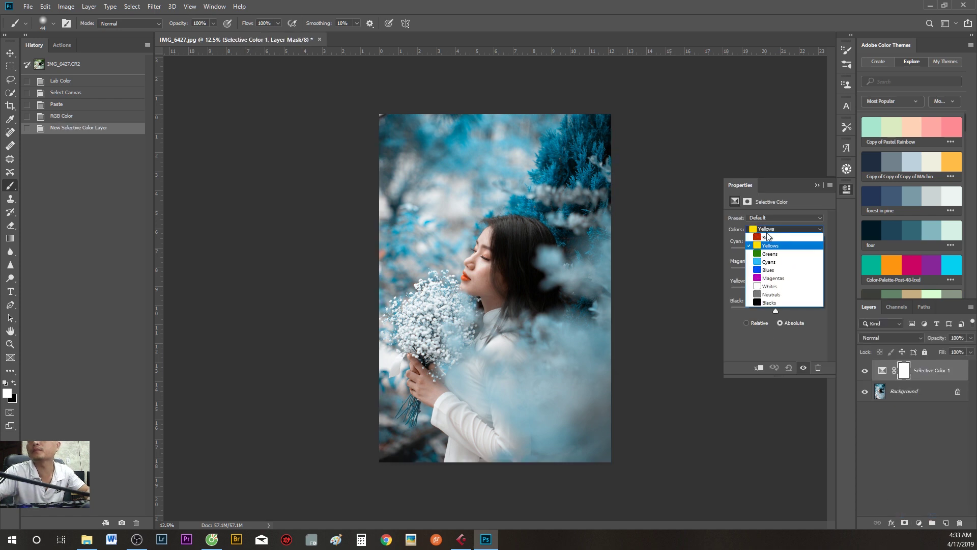
left_click_drag(775, 249, 774, 250)
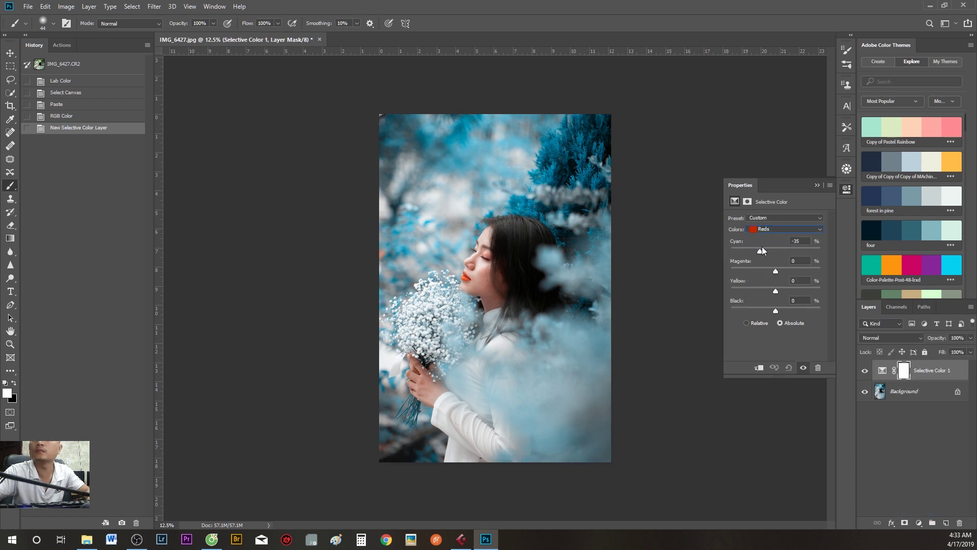
left_click_drag(762, 247, 765, 268)
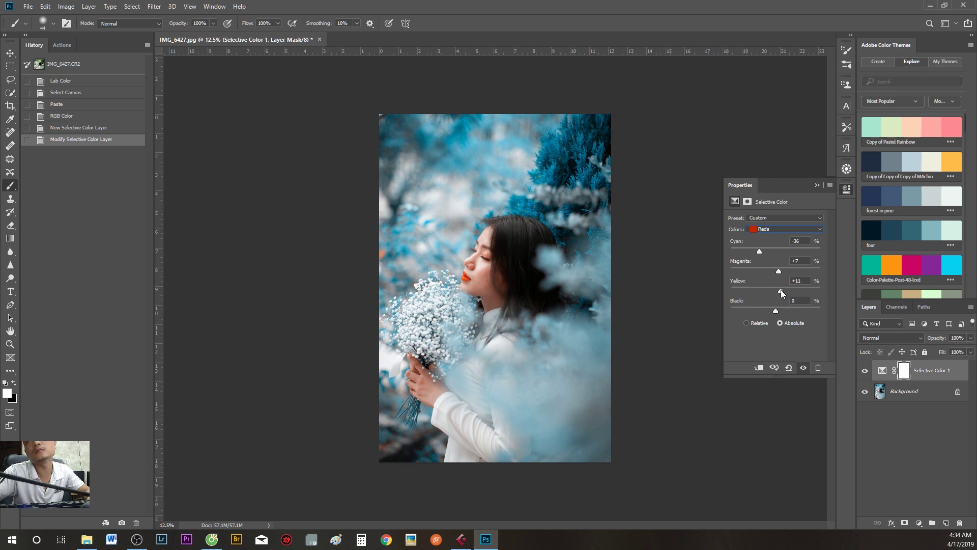
left_click_drag(780, 312, 771, 310)
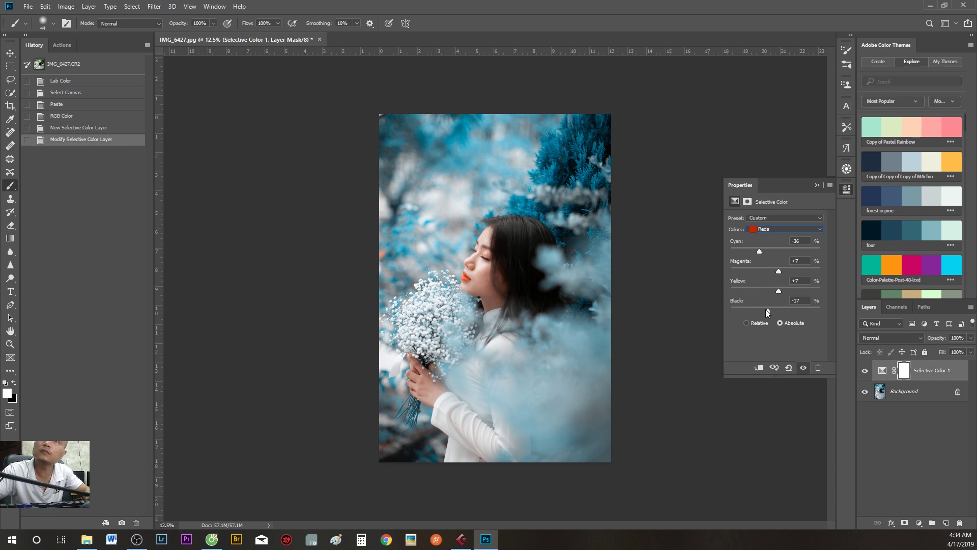
left_click(846, 189)
- Merge visible layers, save as IMG_6427a.jpg, and revert to the original CR2 snapshot
key("ctrl+shift+e")
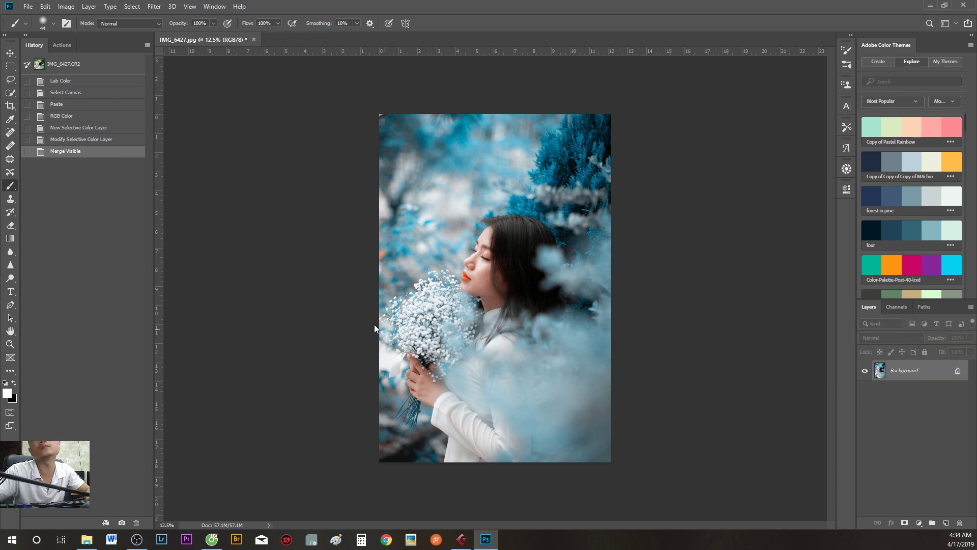
key("ctrl+shift+s")
key("End")
key("Left")
key("Left")
key("Left")
type("a")
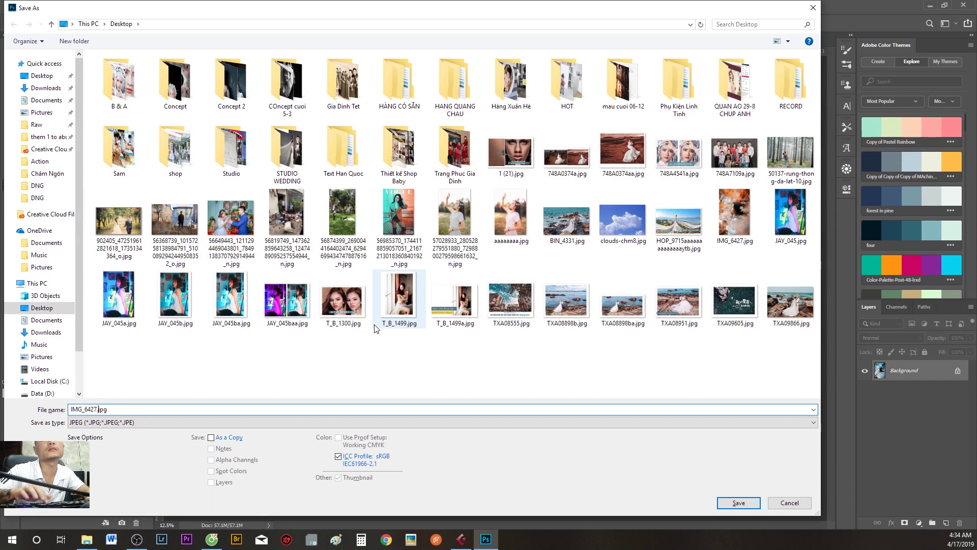
key("Return")
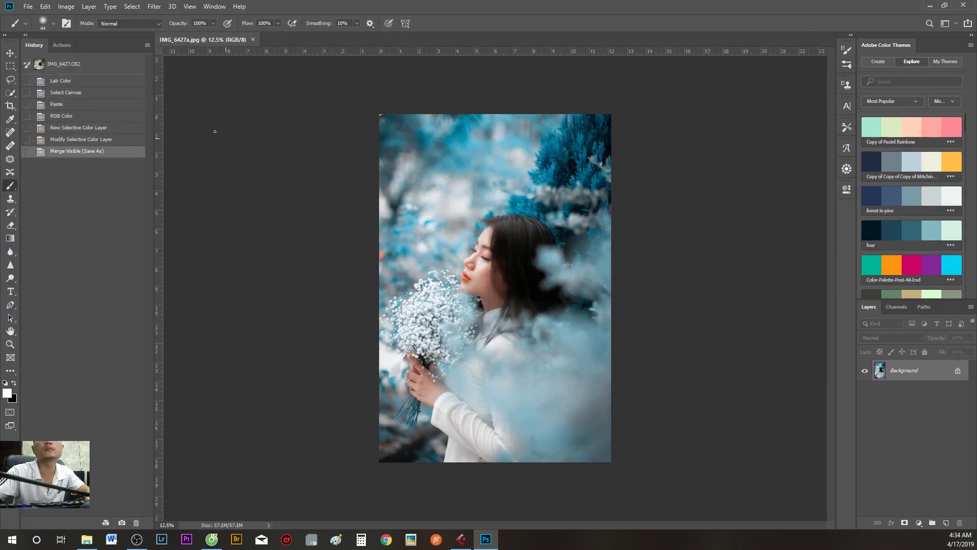
left_click(61, 67)
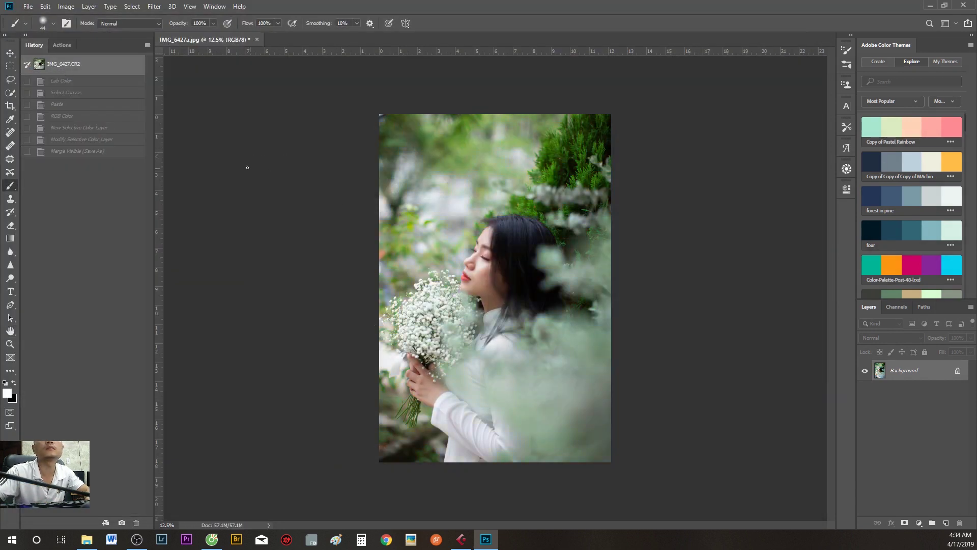
- Crop outward on both sides to widen the canvas into a landscape frame with black panels
left_click(10, 105)
left_click_drag(381, 289, 262, 289)
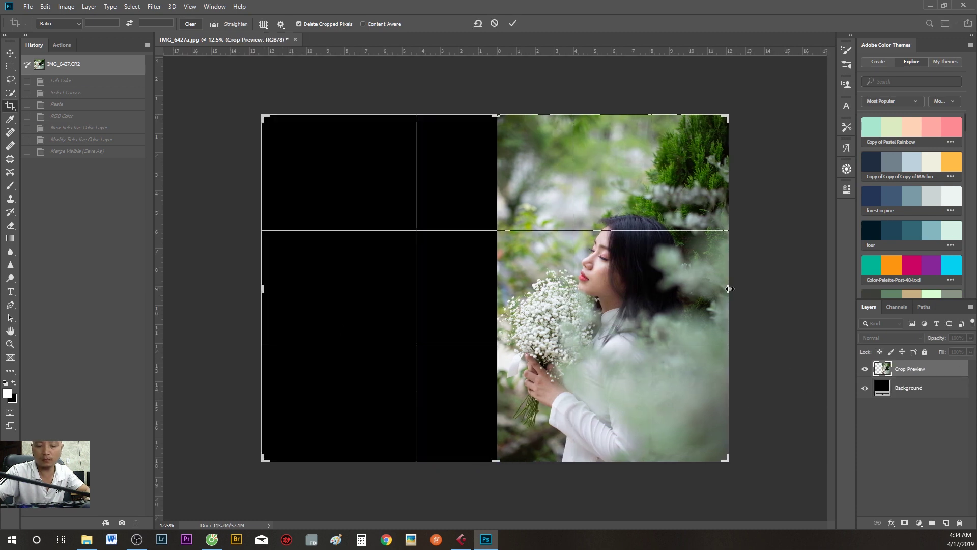
mouse_move(730, 289)
left_mouse_down()
mouse_move(838, 294)
mouse_move(766, 300)
left_mouse_up()
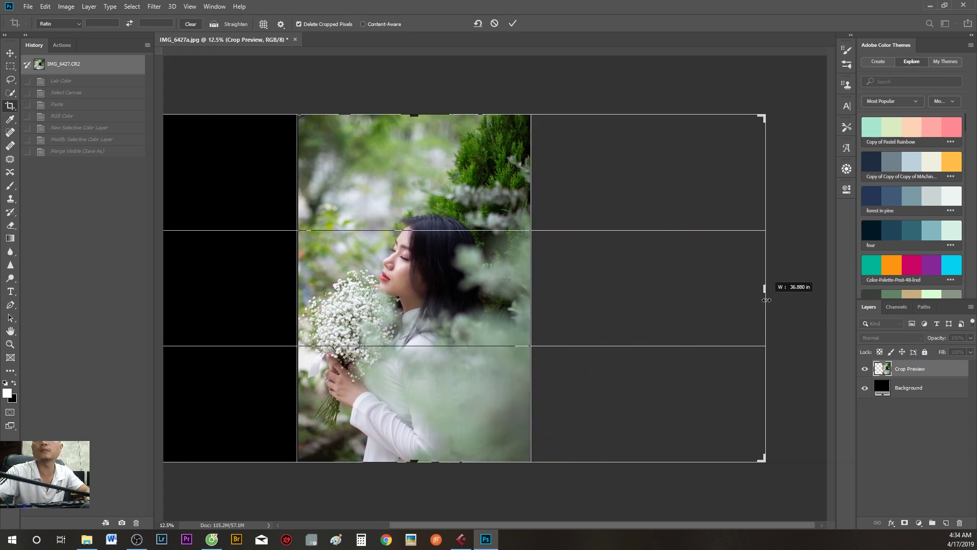
key("Return")
key("ctrl+minus")
- Swap to a white background and crop outward again to add a white margin
left_click(15, 382)
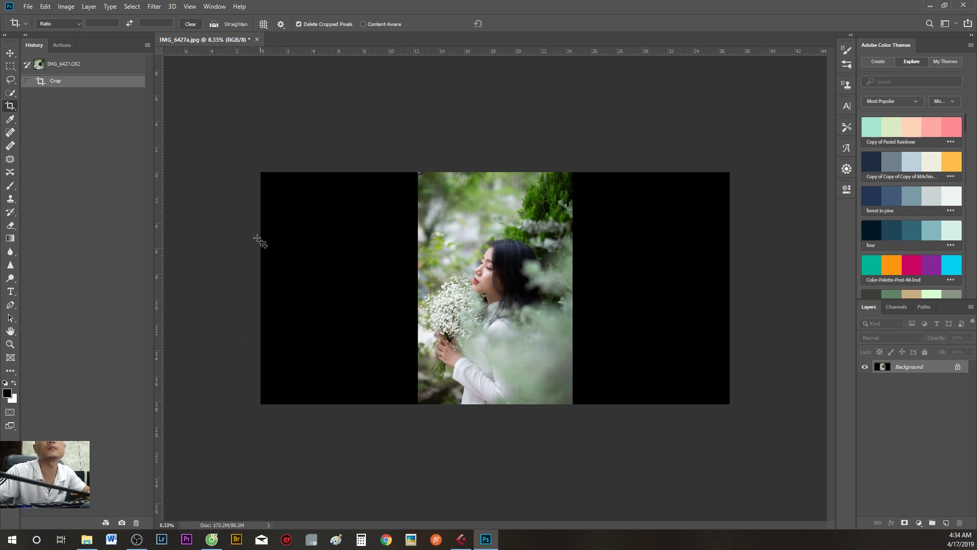
left_click_drag(260, 172, 239, 163)
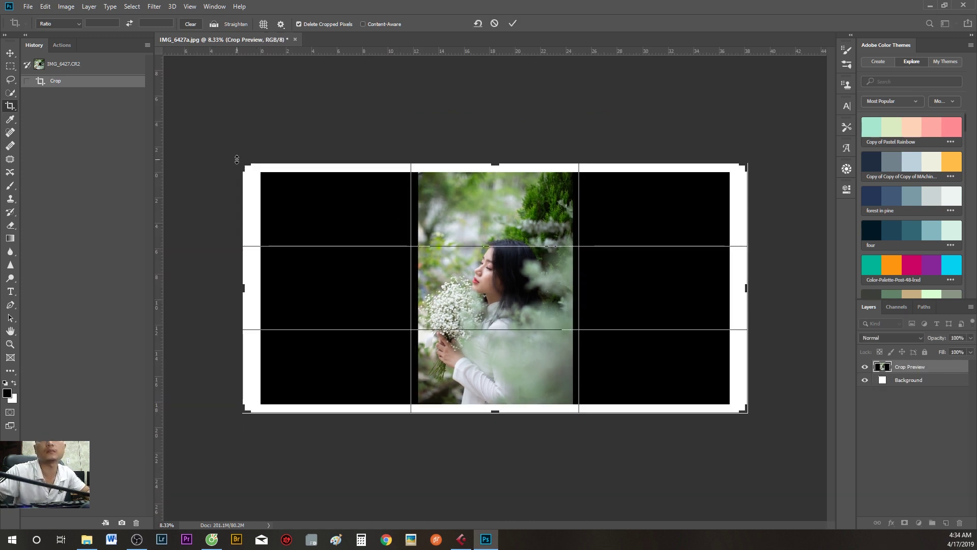
key("Return")
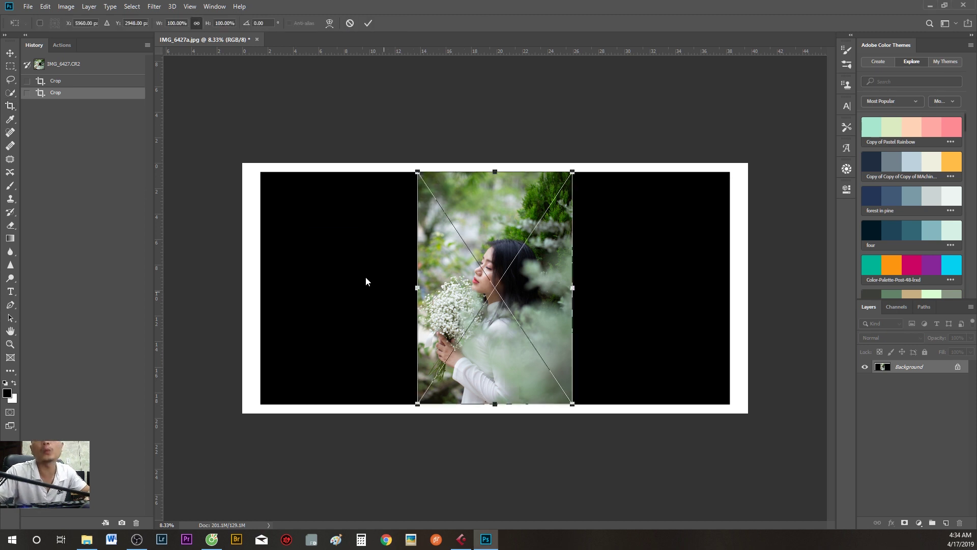
- Drag the blue version into the left slot, commit it, then move the orange version right
left_click_drag(447, 260, 294, 260)
key("Return")
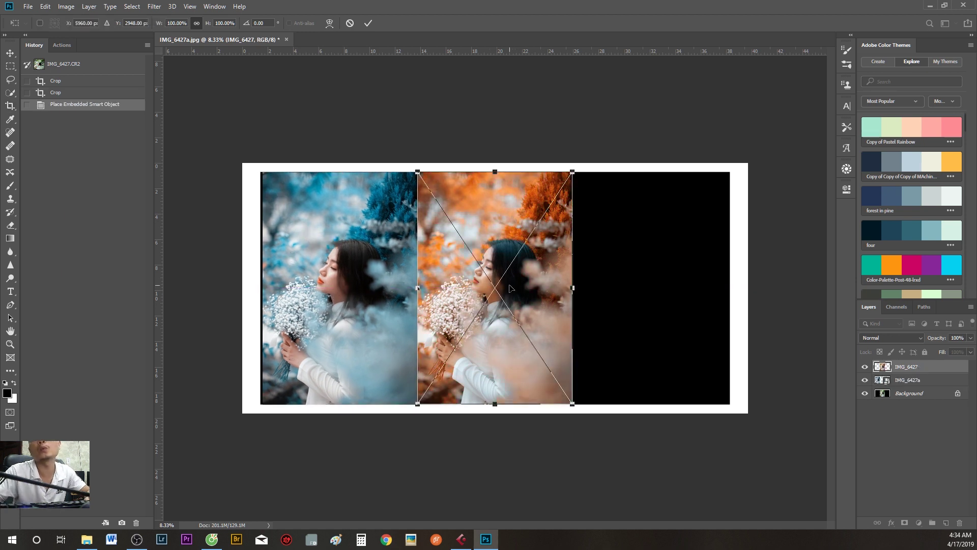
left_click_drag(511, 285, 667, 289)
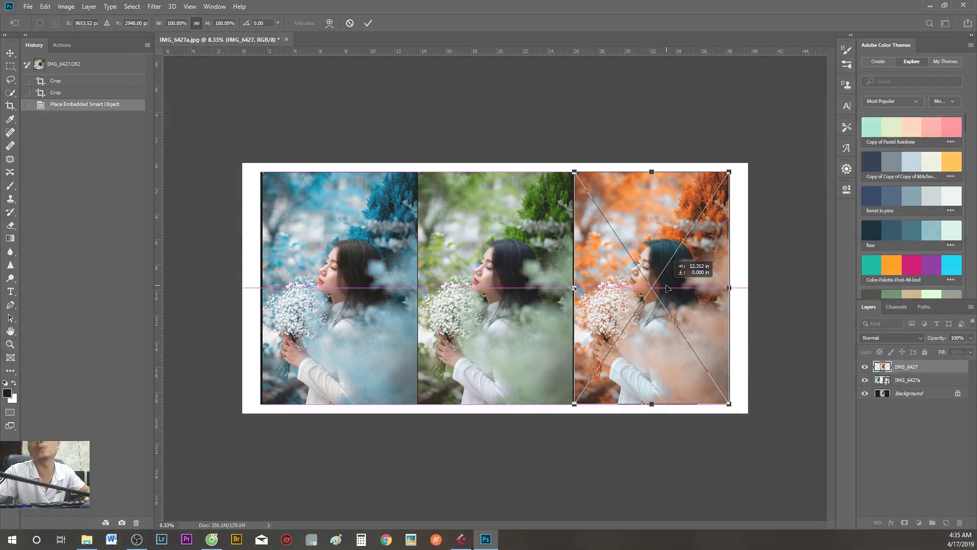